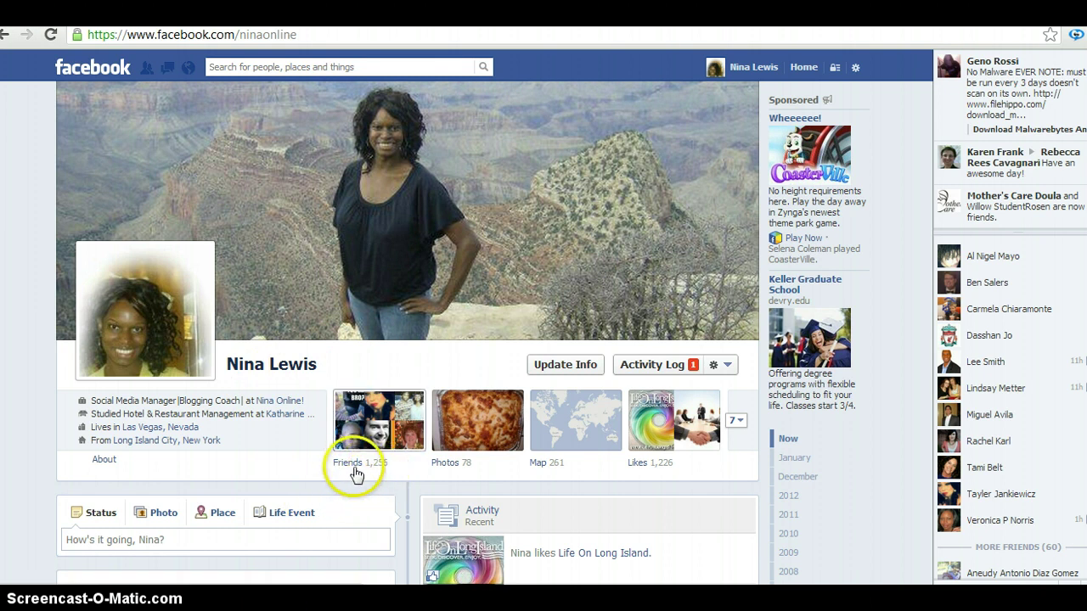
# Step: Go to the Nina Online! business page at facebook.com/seoninaonline
pyautogui.click(315, 35)
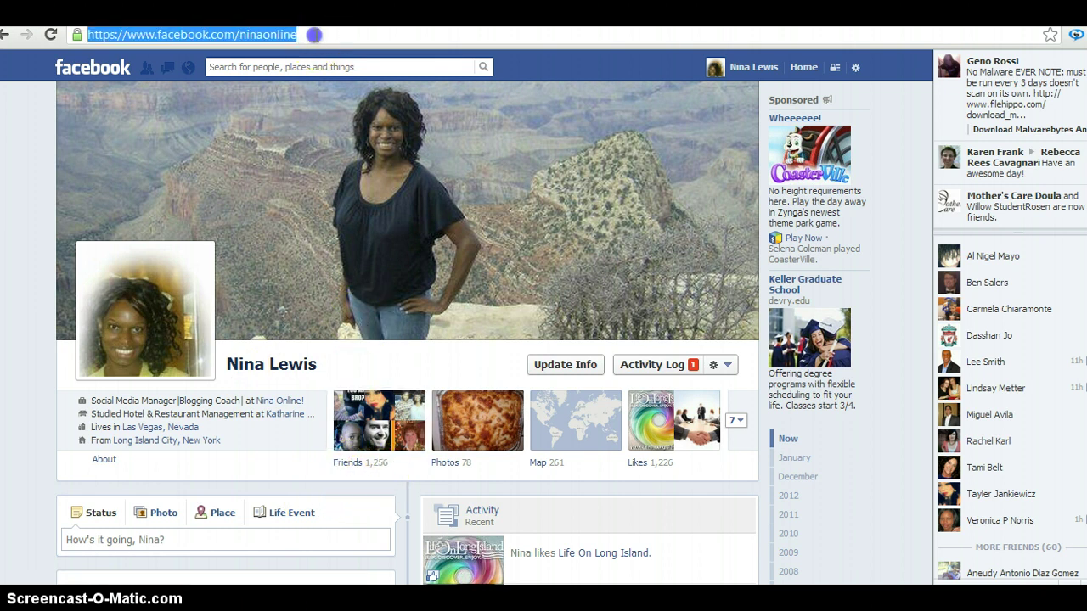
pyautogui.click(315, 35)
pyautogui.press('BackSpace')
pyautogui.press('BackSpace')
pyautogui.press('BackSpace')
pyautogui.press('BackSpace')
pyautogui.press('BackSpace')
pyautogui.press('BackSpace')
pyautogui.press('BackSpace')
pyautogui.press('BackSpace')
pyautogui.press('BackSpace')
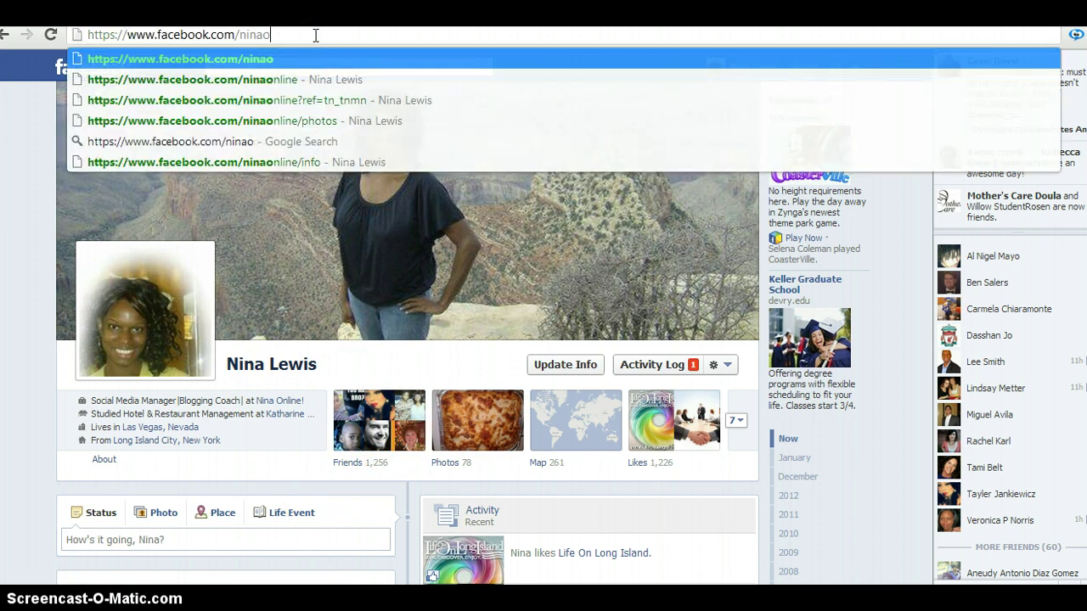
pyautogui.press('BackSpace')
pyautogui.write('s')
pyautogui.press('Return')
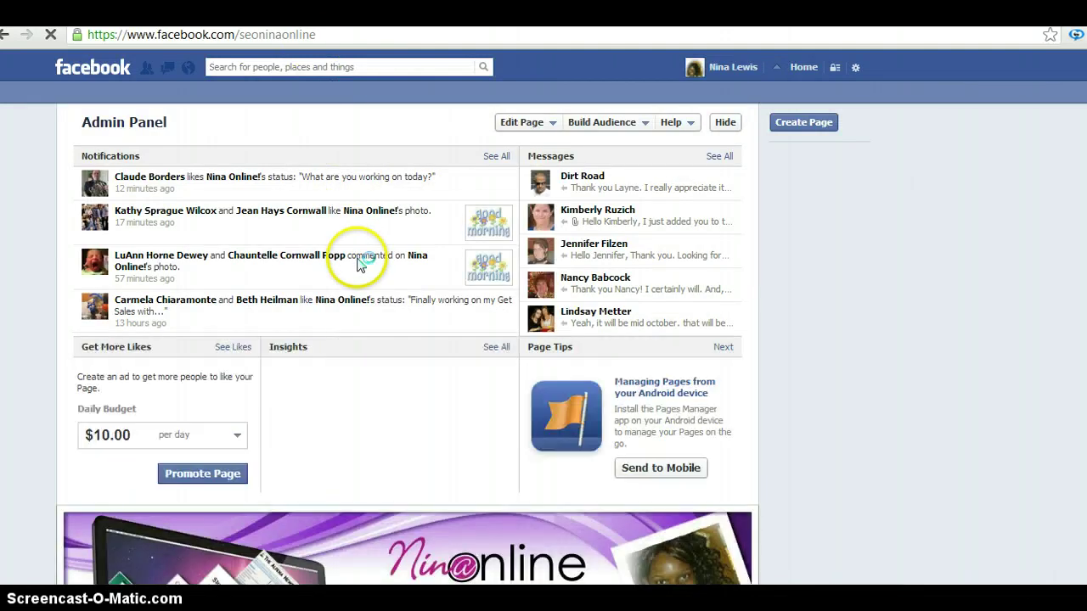
# Step: Scroll to the page cover, then open and close the Liked options
pyautogui.scroll(-5, 360, 267)
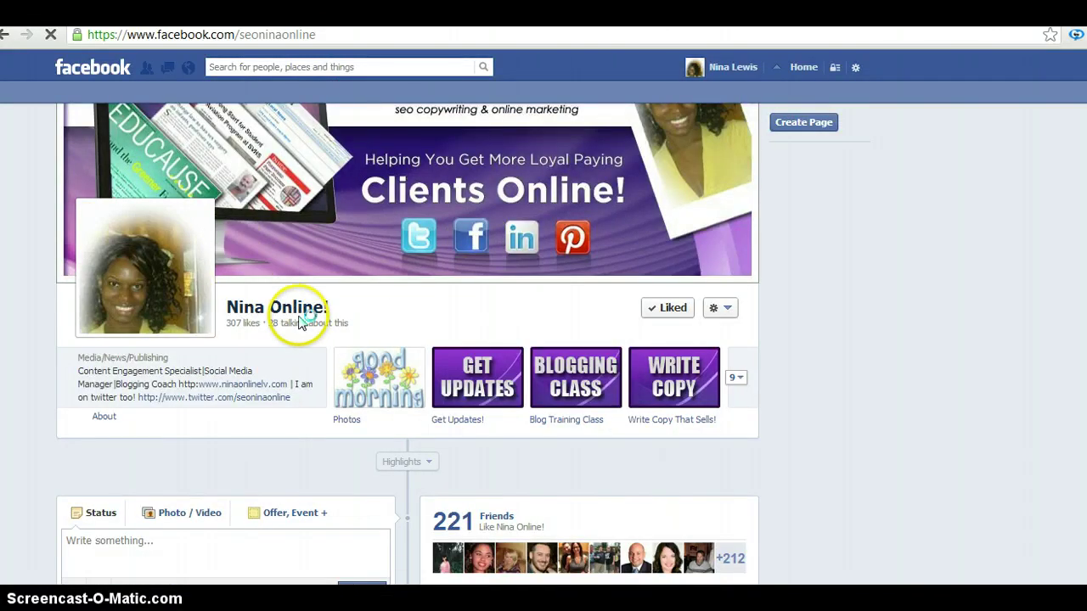
pyautogui.click(690, 307)
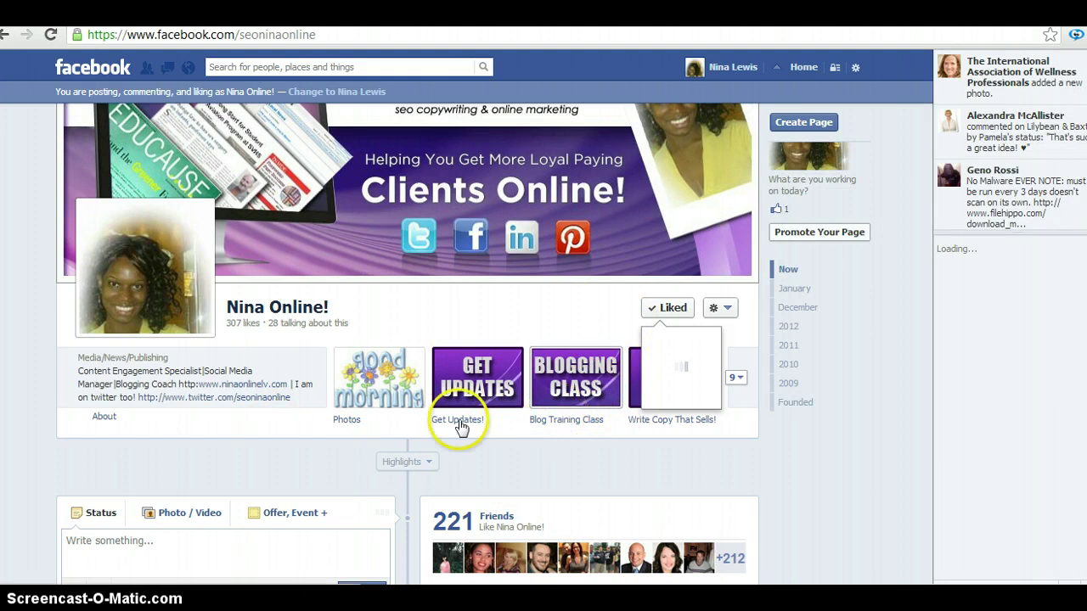
pyautogui.click(330, 361)
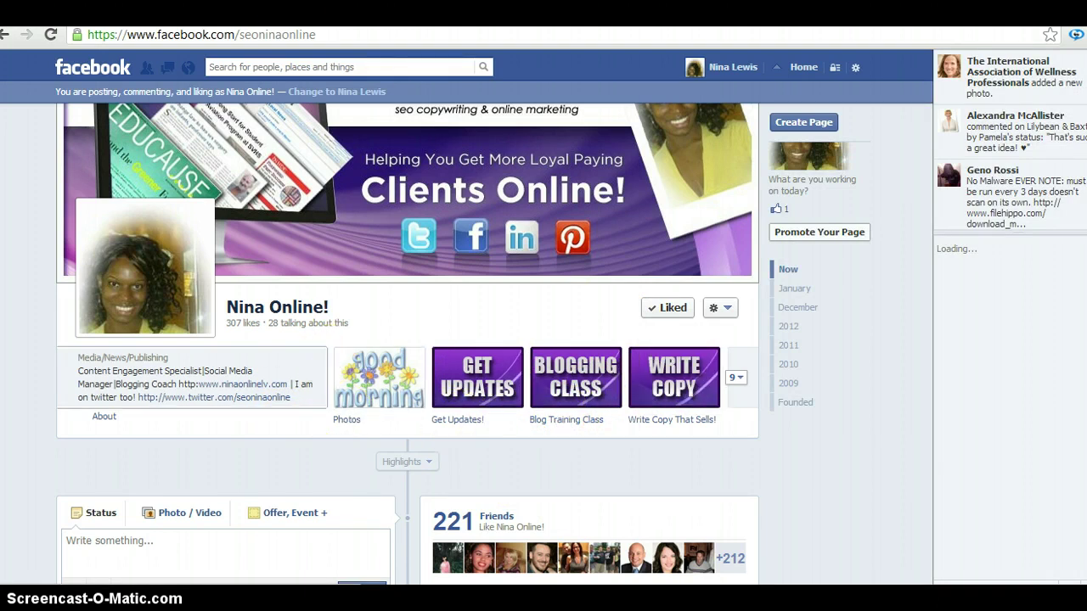
pyautogui.moveTo(315, 34); pyautogui.dragTo(242, 29)
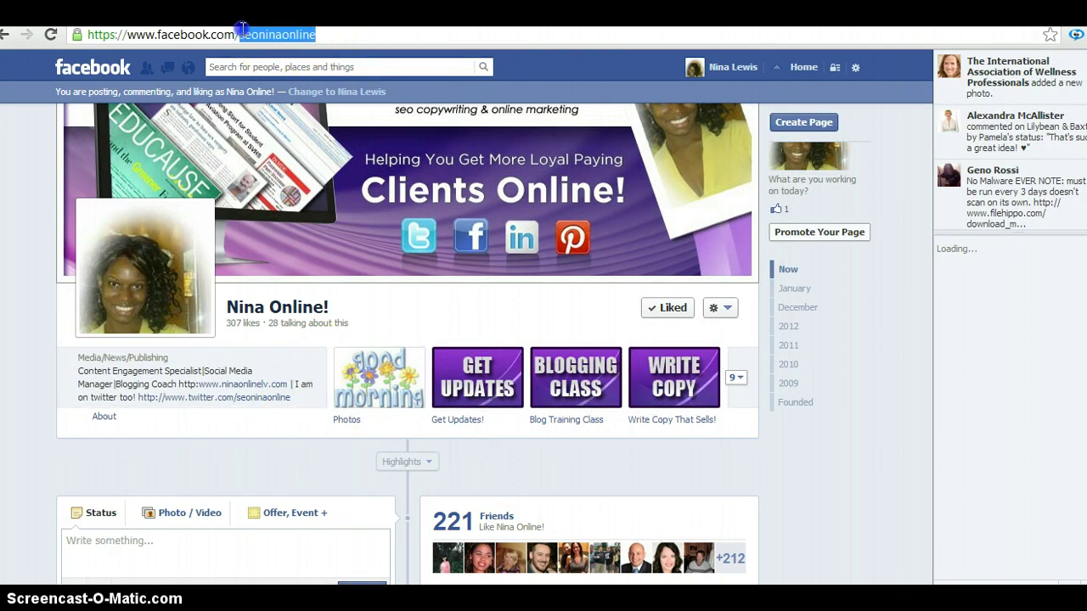
# Step: Load the personal profile at facebook.com/ninaonline and scroll down and back up its timeline
pyautogui.write('ni')
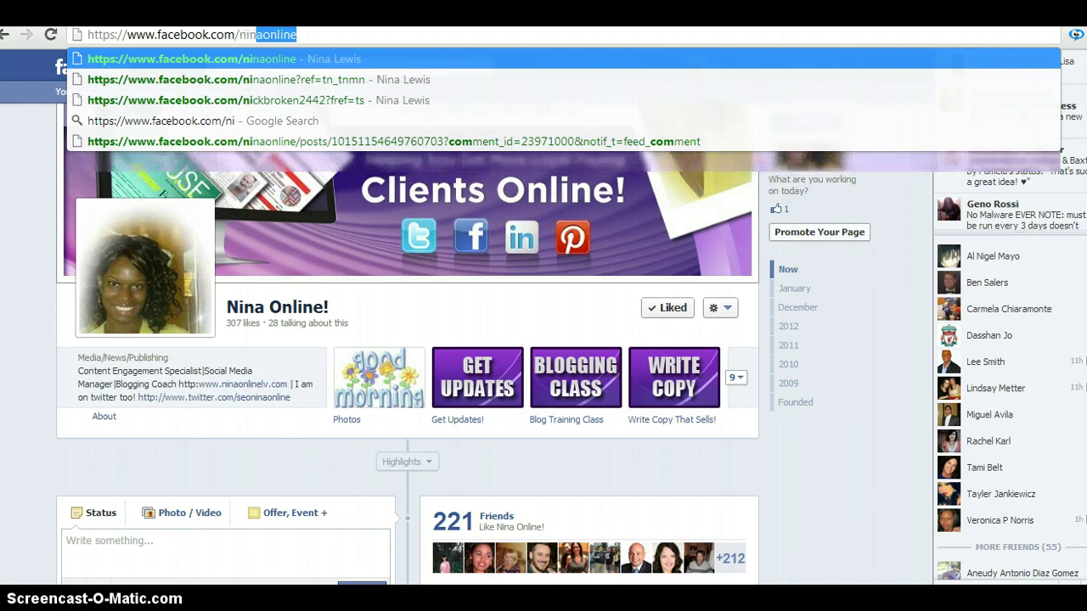
pyautogui.press('Return')
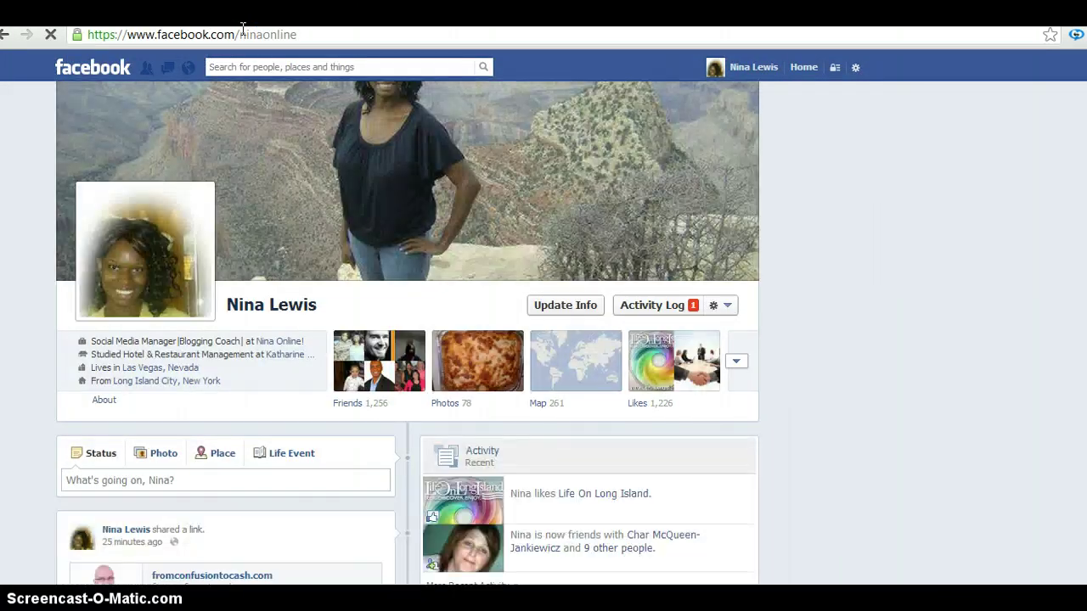
pyautogui.click(782, 150)
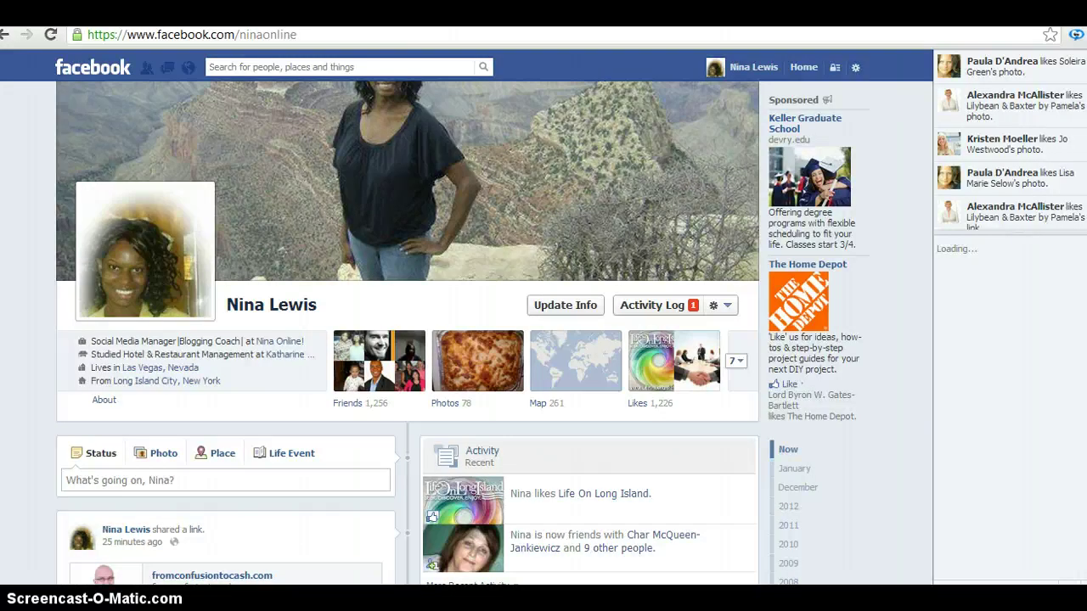
pyautogui.scroll(-4, 408, 332)
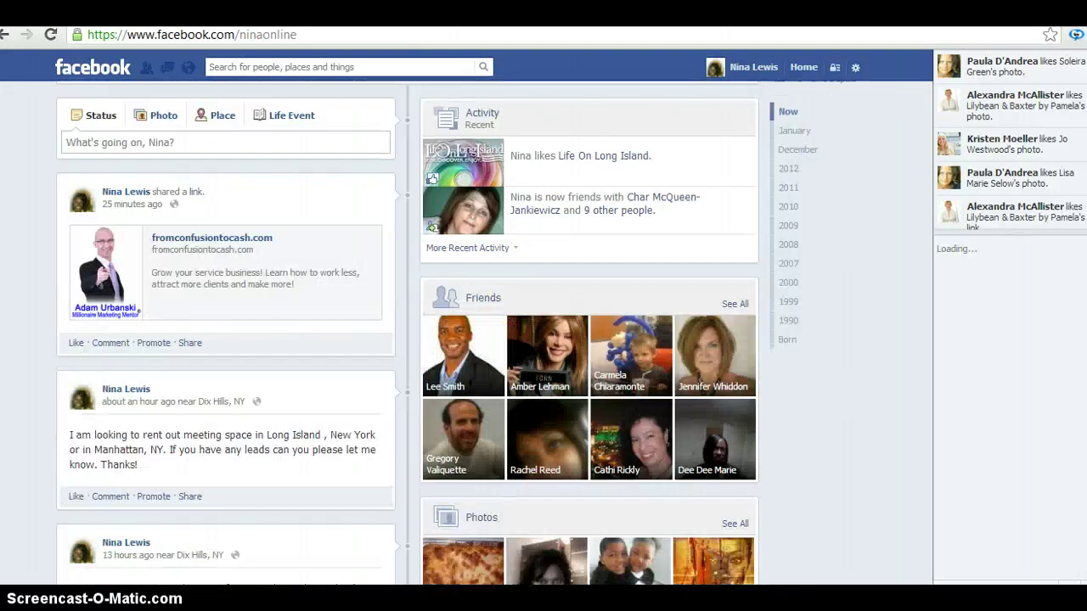
pyautogui.scroll(5, 408, 331)
pyautogui.click(344, 451)
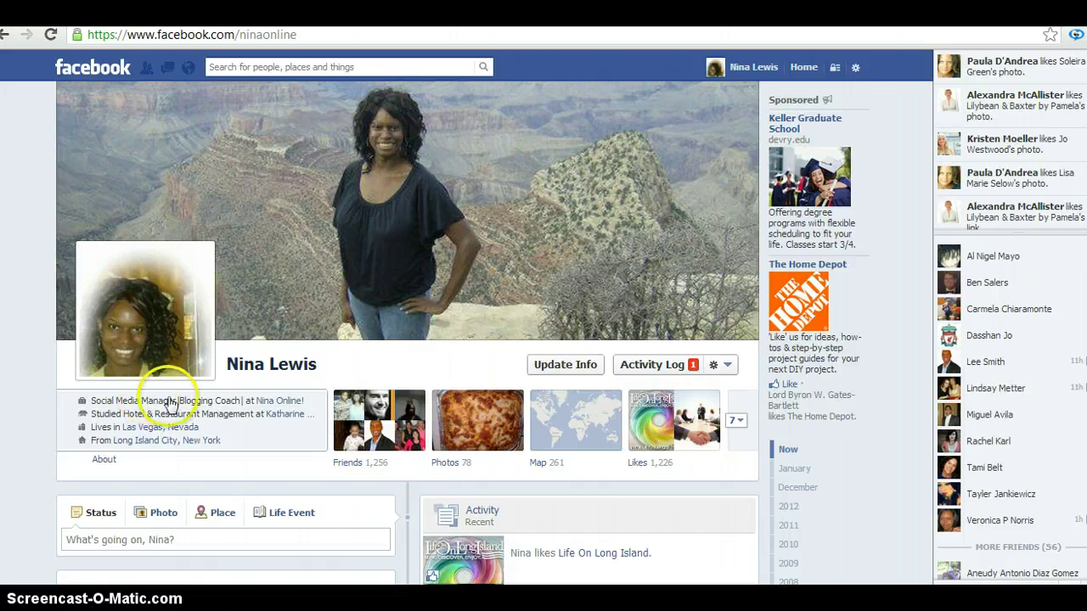
# Step: Preview the Nina Online! workplace link, then open Update Info for the profile's Work and Education
pyautogui.moveTo(270, 406)
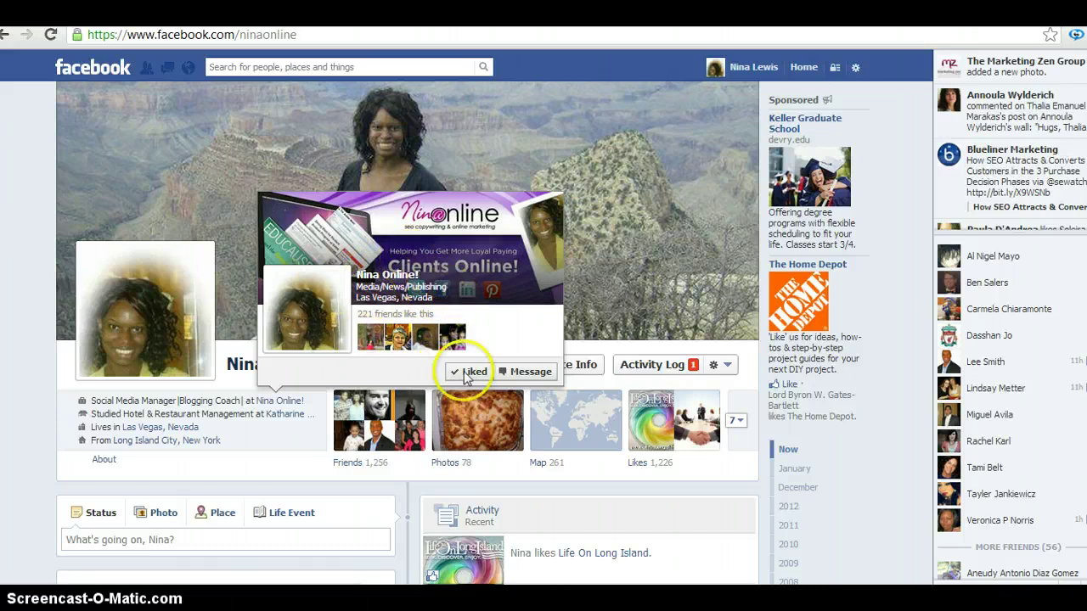
pyautogui.moveTo(466, 375)
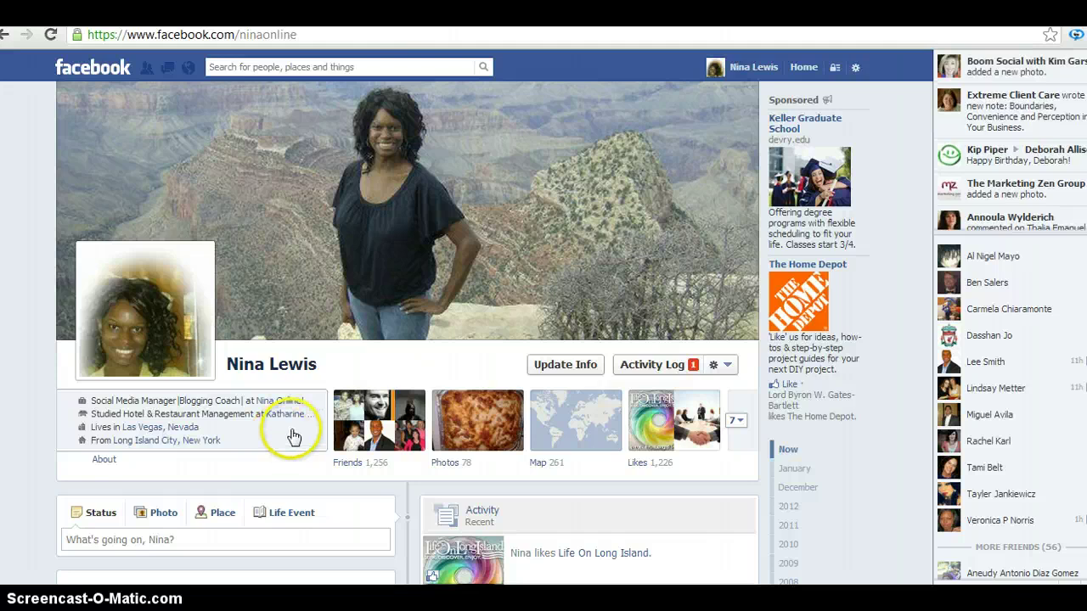
pyautogui.click(293, 436)
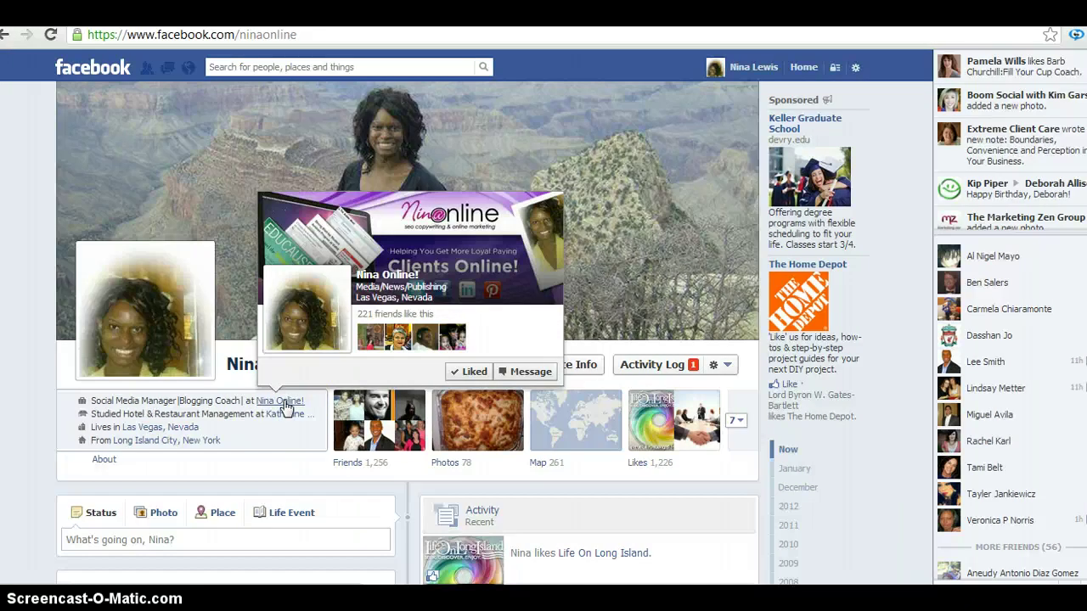
pyautogui.click(571, 367)
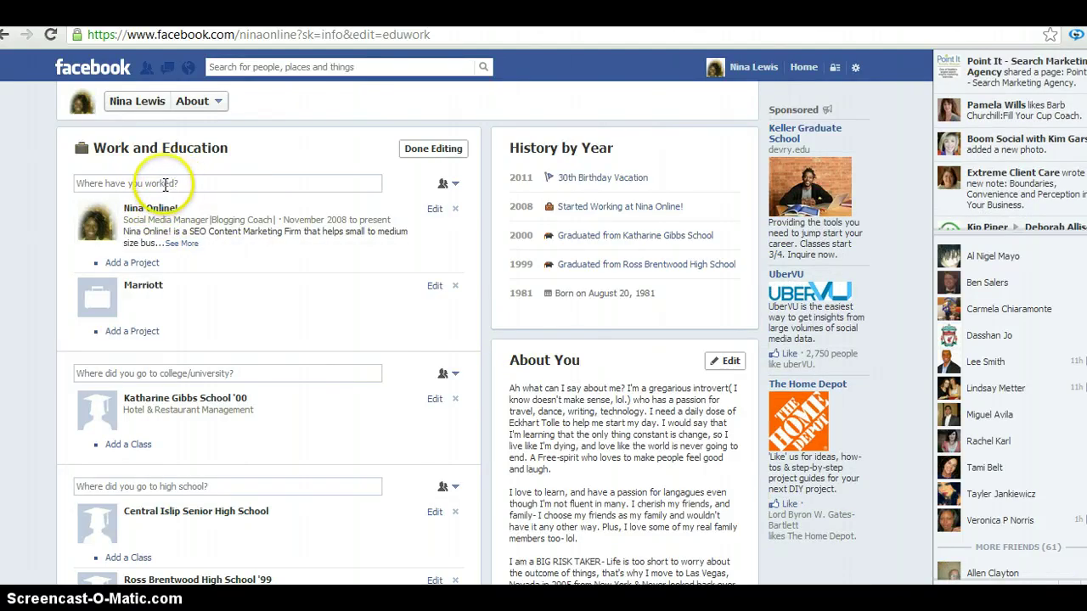
# Step: Save the Nina Online! job as Social Media Manager |Blogging Coach| in Las Vegas, since November 2008
pyautogui.click(165, 184)
pyautogui.write('Ni')
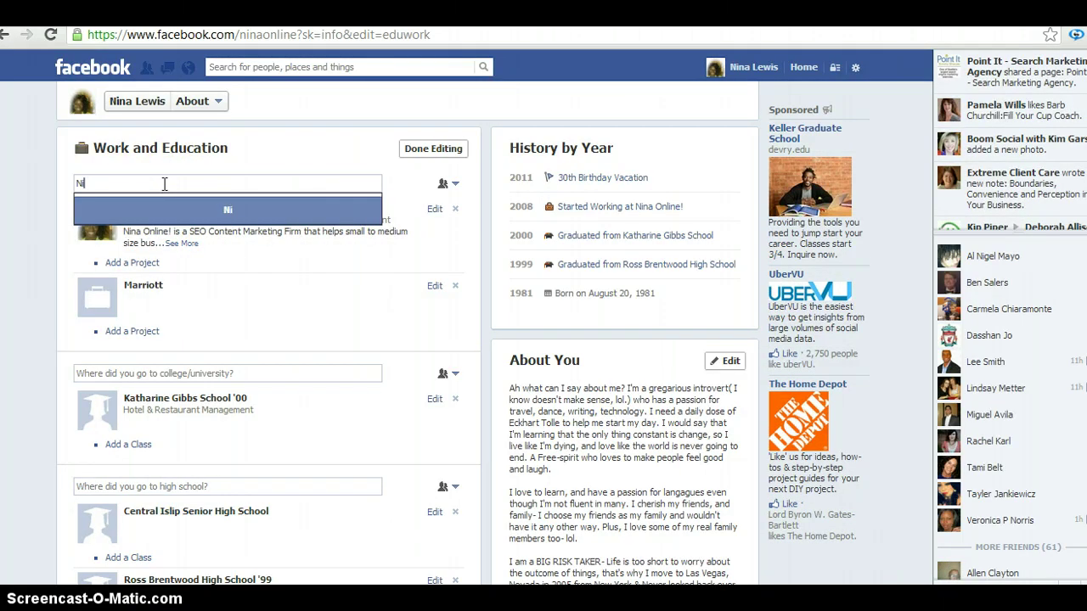
pyautogui.write('na on')
pyautogui.press('BackSpace')
pyautogui.press('BackSpace')
pyautogui.press('BackSpace')
pyautogui.press('BackSpace')
pyautogui.press('BackSpace')
pyautogui.press('BackSpace')
pyautogui.press('BackSpace')
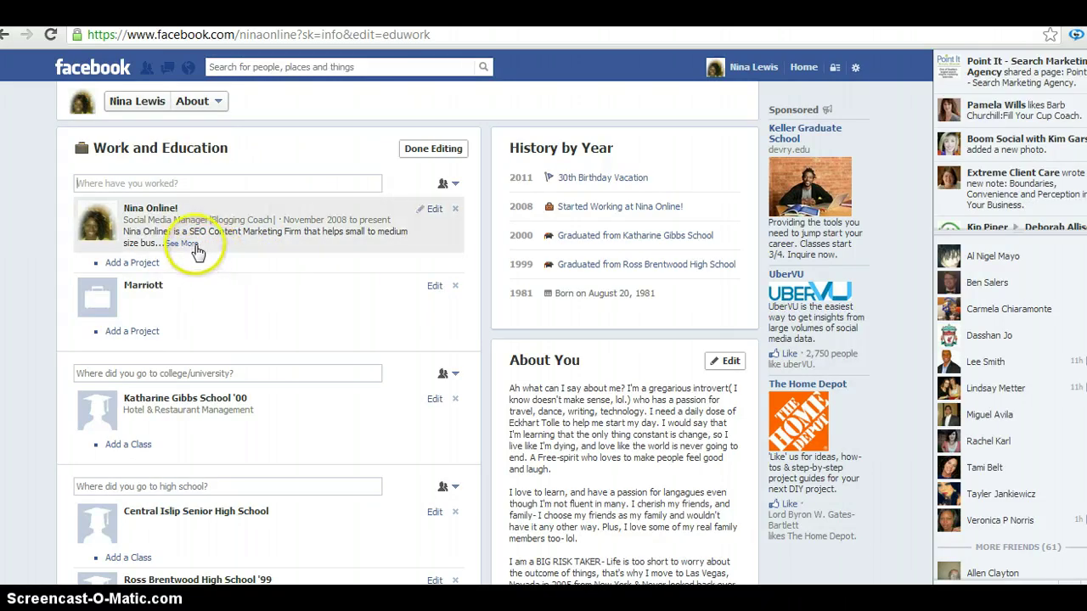
pyautogui.click(185, 244)
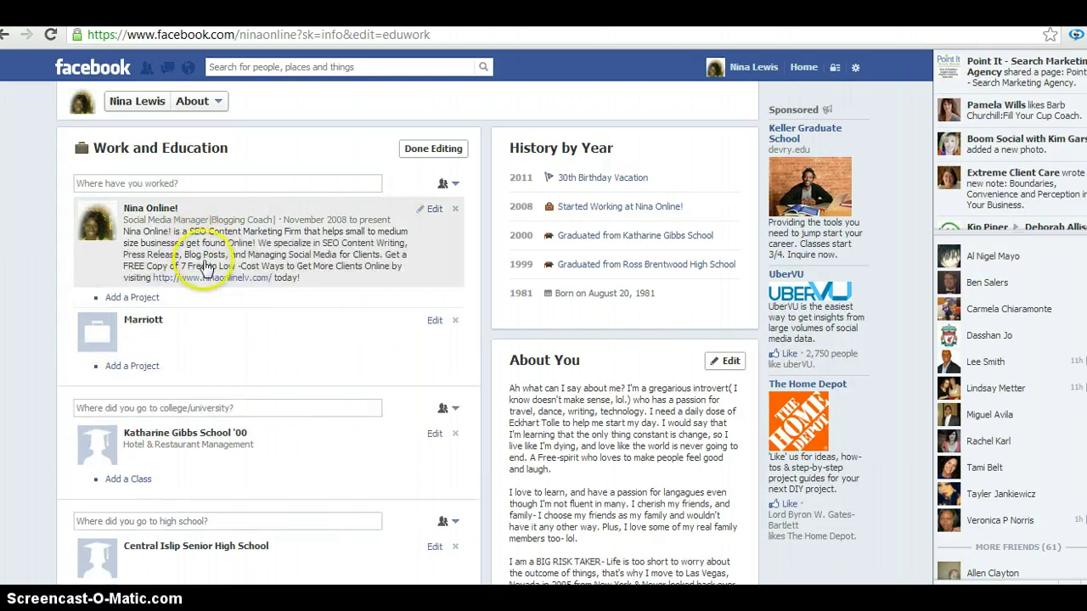
pyautogui.click(434, 210)
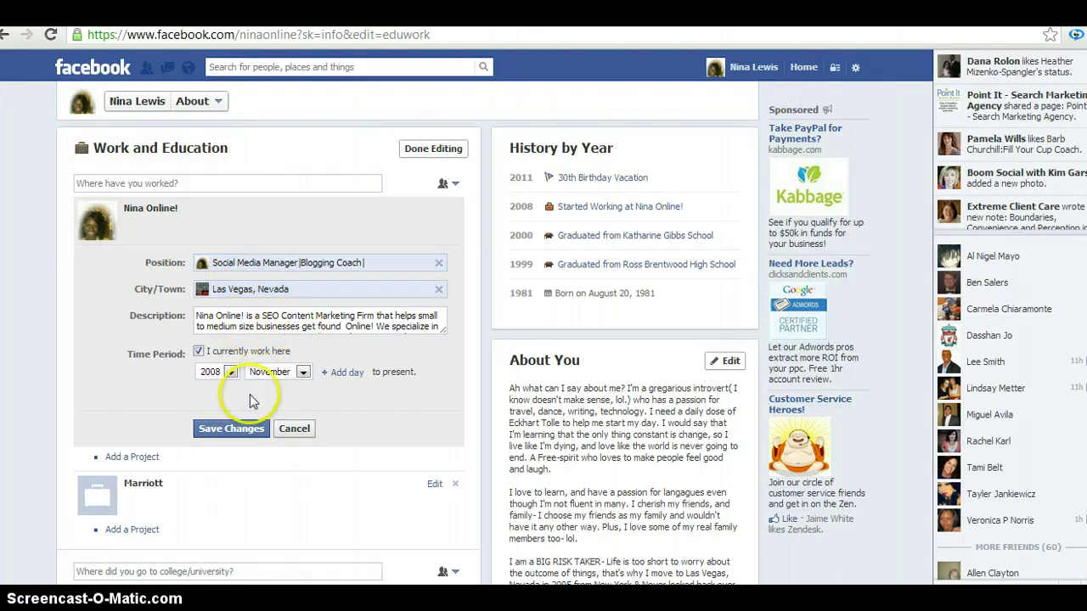
pyautogui.click(230, 430)
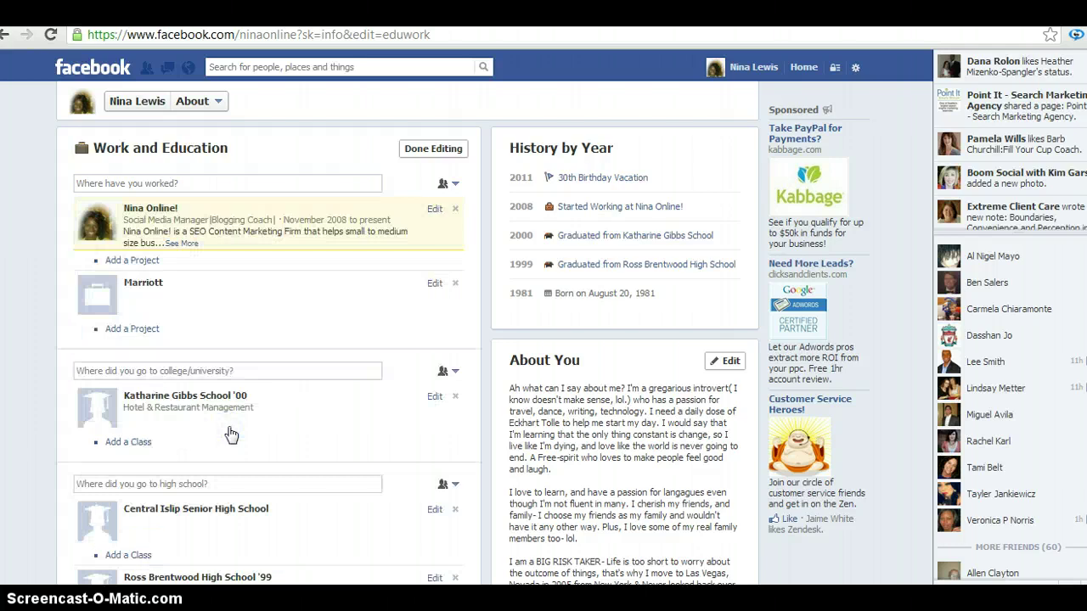
# Step: Clear the old '1st Class Tu' search from the 'Where have you worked?' box
pyautogui.click(165, 182)
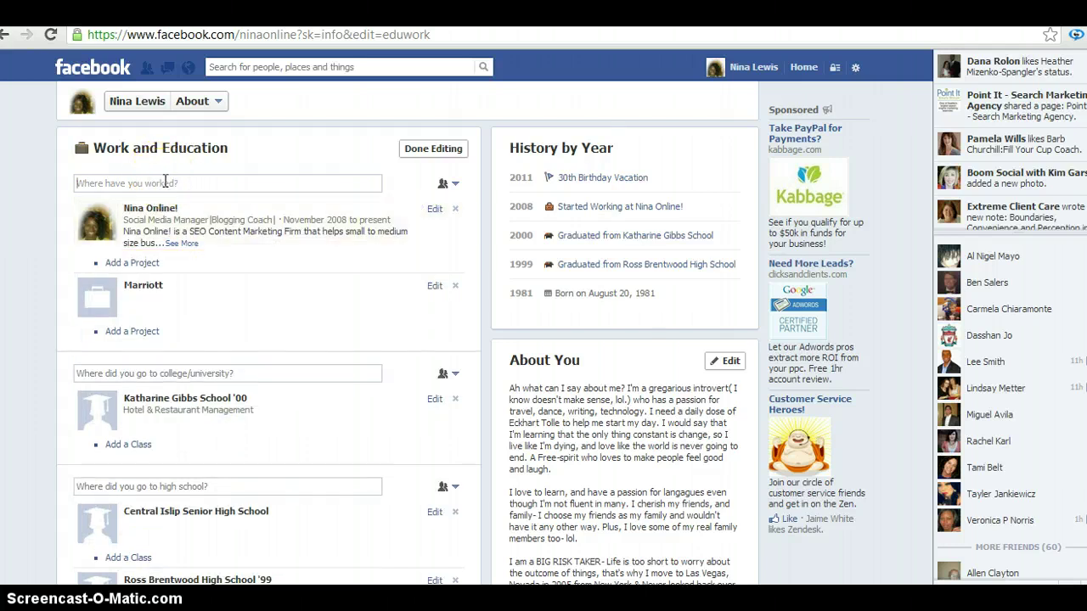
pyautogui.write('1s')
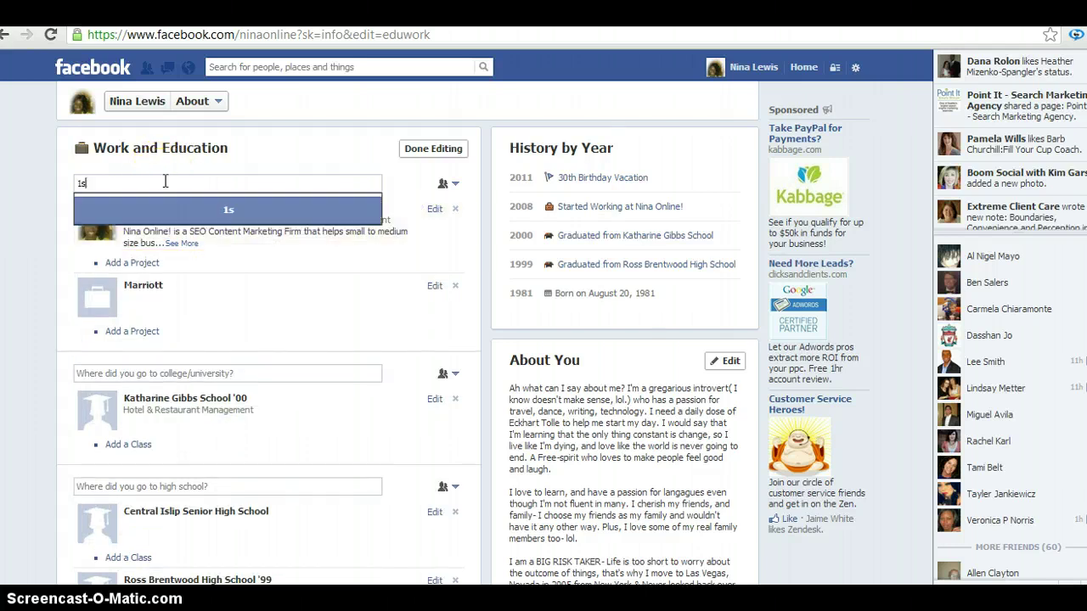
pyautogui.write('t Class Tu')
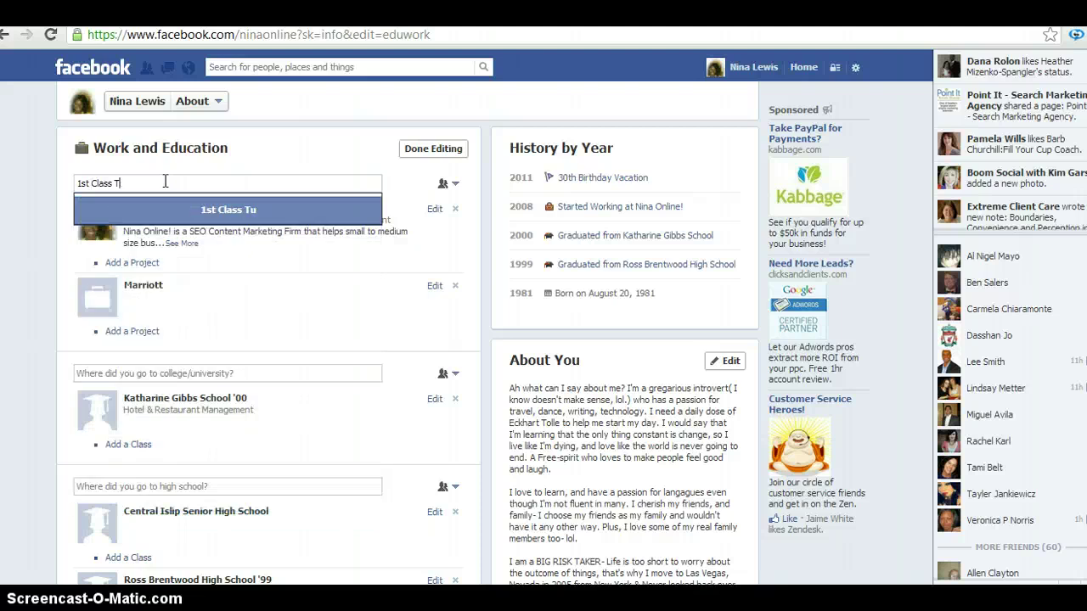
pyautogui.press('BackSpace')
pyautogui.press('BackSpace')
pyautogui.press('BackSpace')
pyautogui.press('BackSpace')
pyautogui.press('BackSpace')
pyautogui.press('BackSpace')
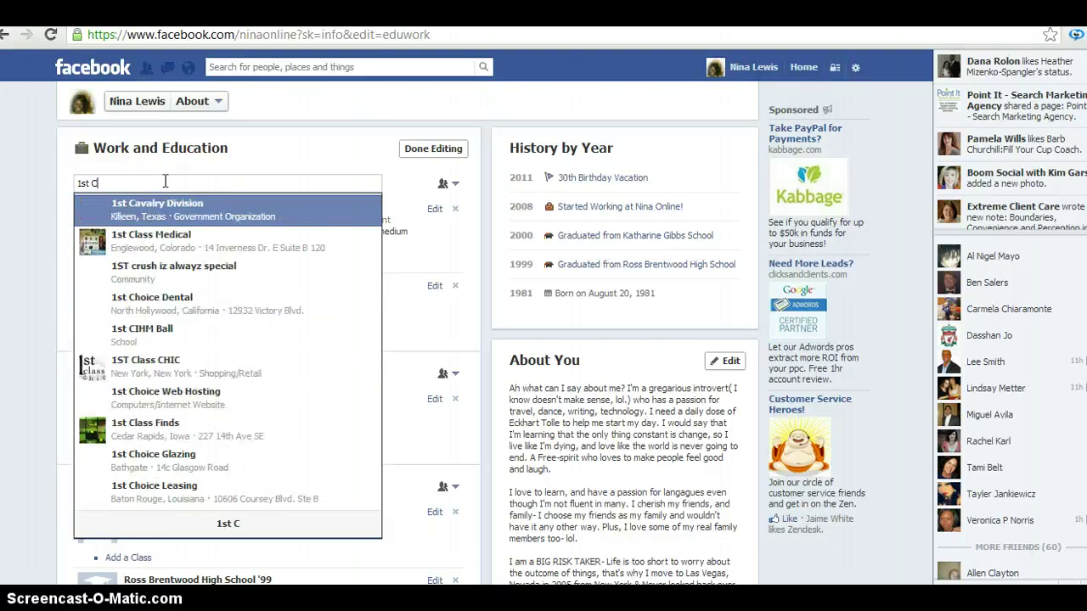
pyautogui.click(90, 184)
pyautogui.press('BackSpace')
pyautogui.press('BackSpace')
pyautogui.press('BackSpace')
pyautogui.press('BackSpace')
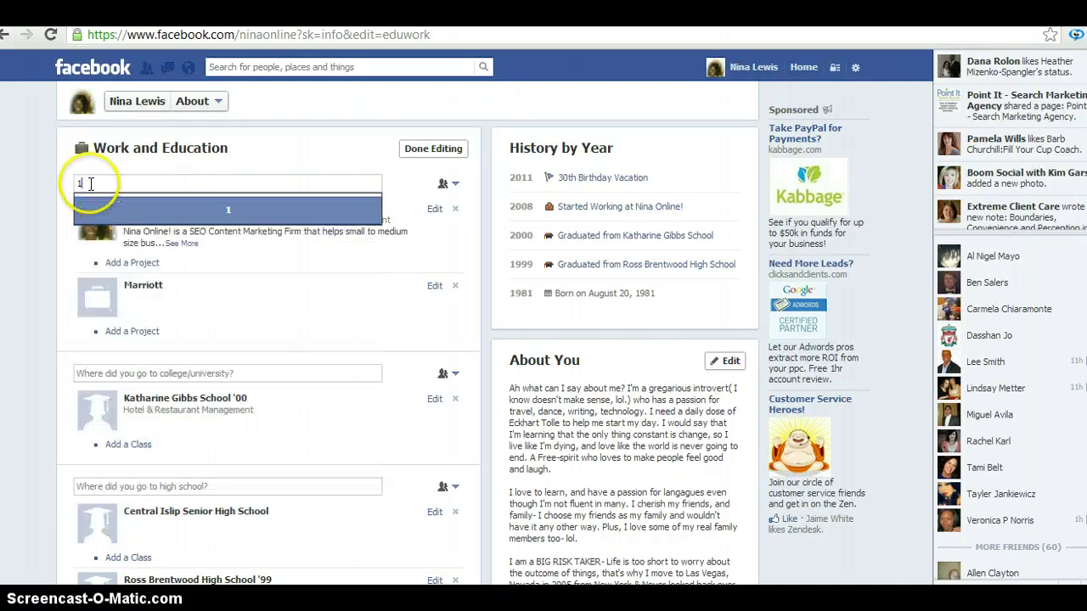
pyautogui.press('BackSpace')
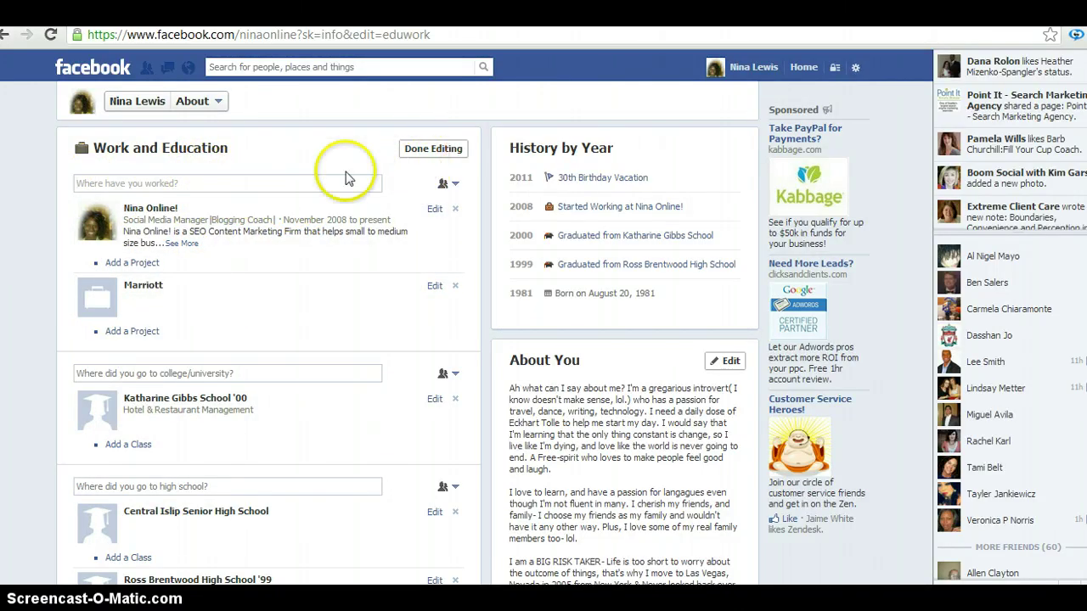
# Step: Search 'bhi book' and choose BHI Bookkeeping, Payroll and Income Tax as the workplace
pyautogui.click(261, 183)
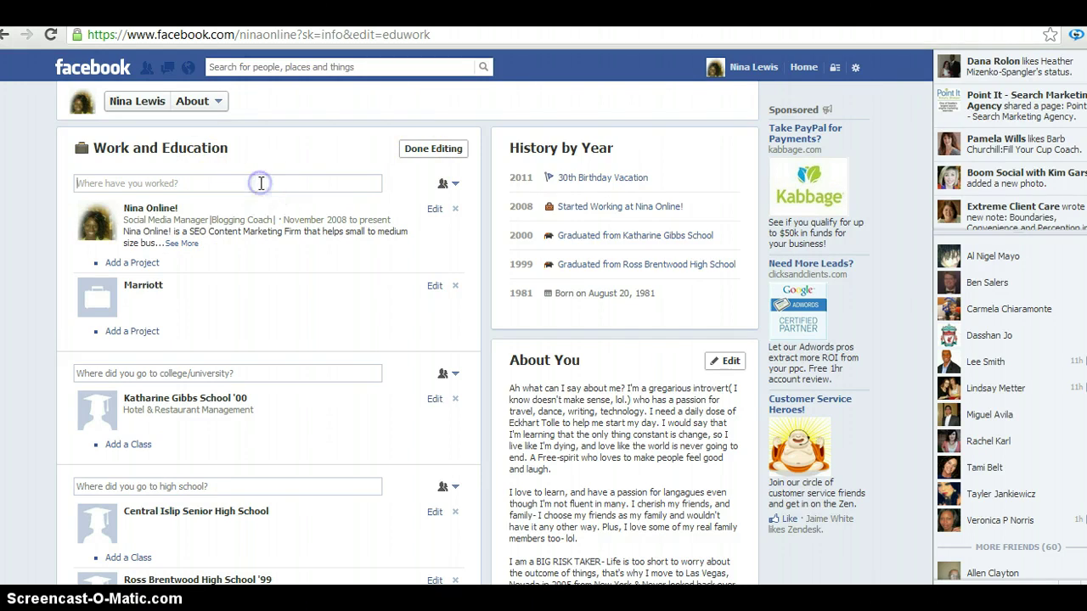
pyautogui.write('bi')
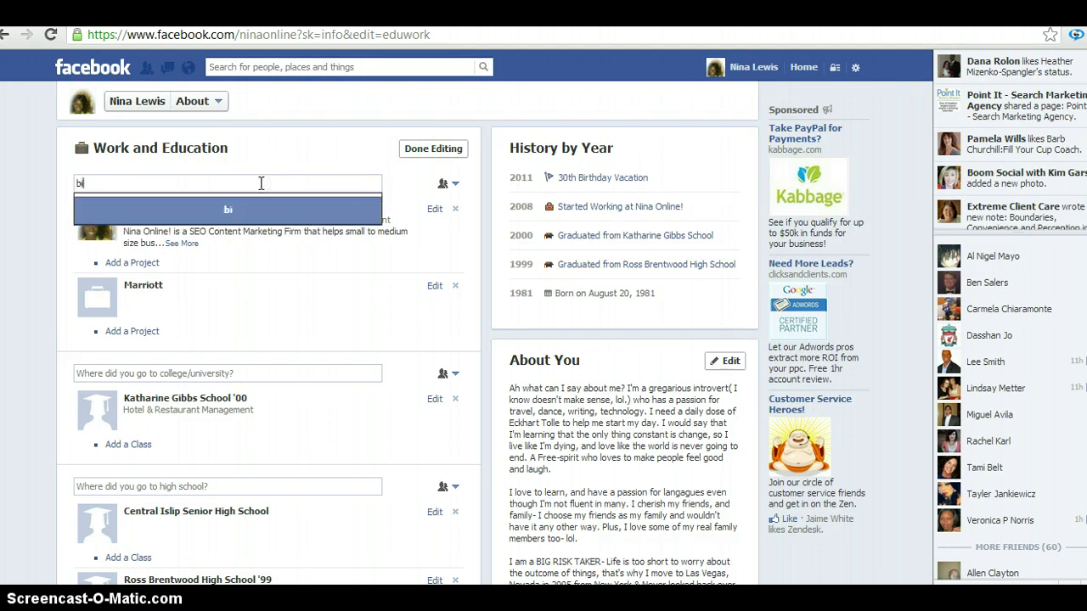
pyautogui.press('BackSpace')
pyautogui.write('hi book')
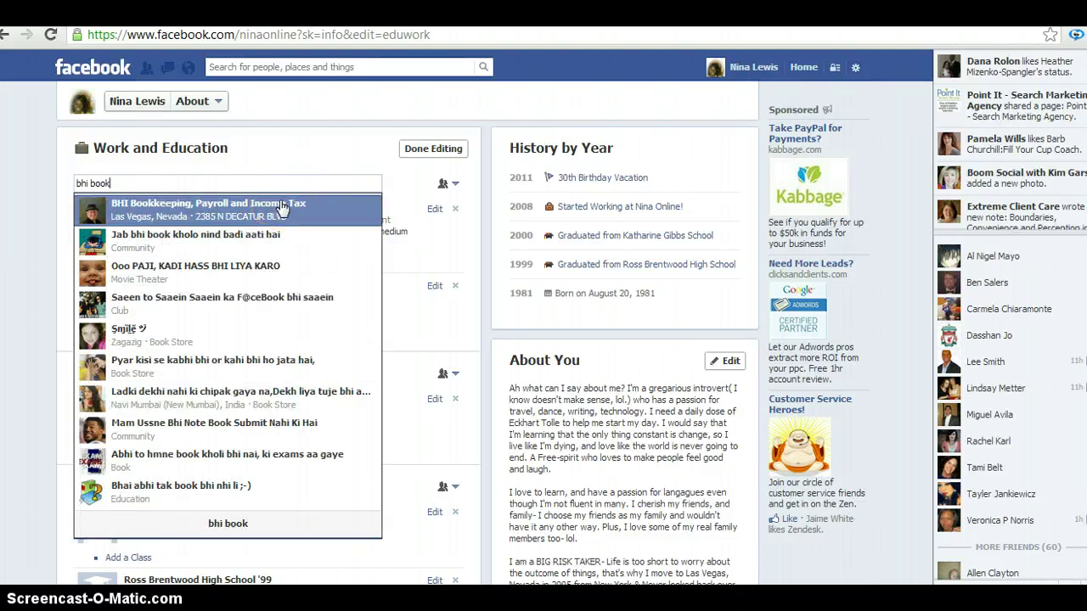
pyautogui.click(281, 208)
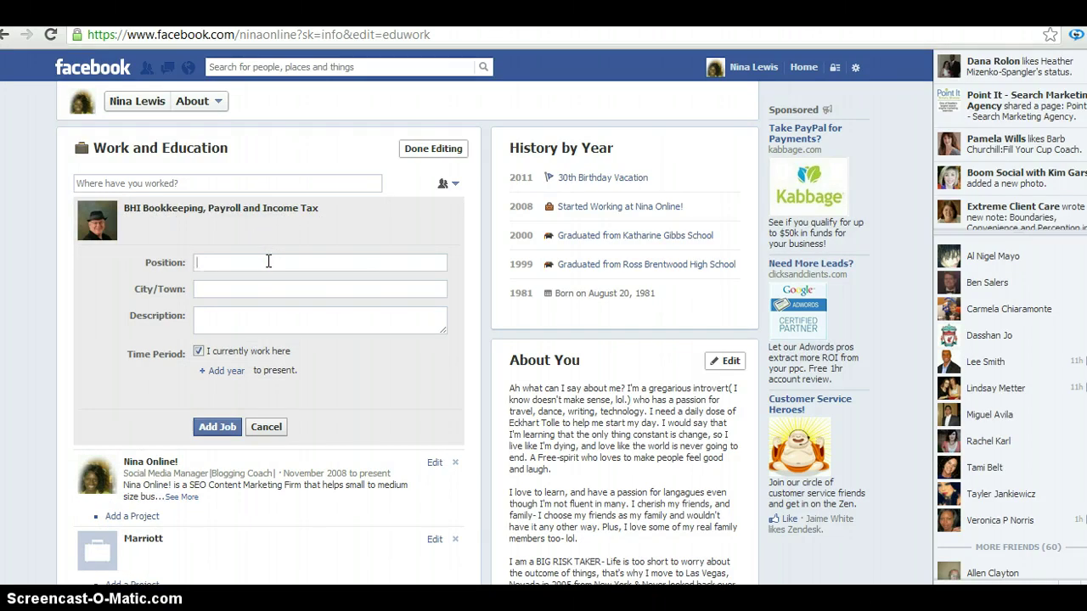
# Step: Try saving the empty BHI job entry, then search workplaces for 'the clutter ther'
pyautogui.click(250, 315)
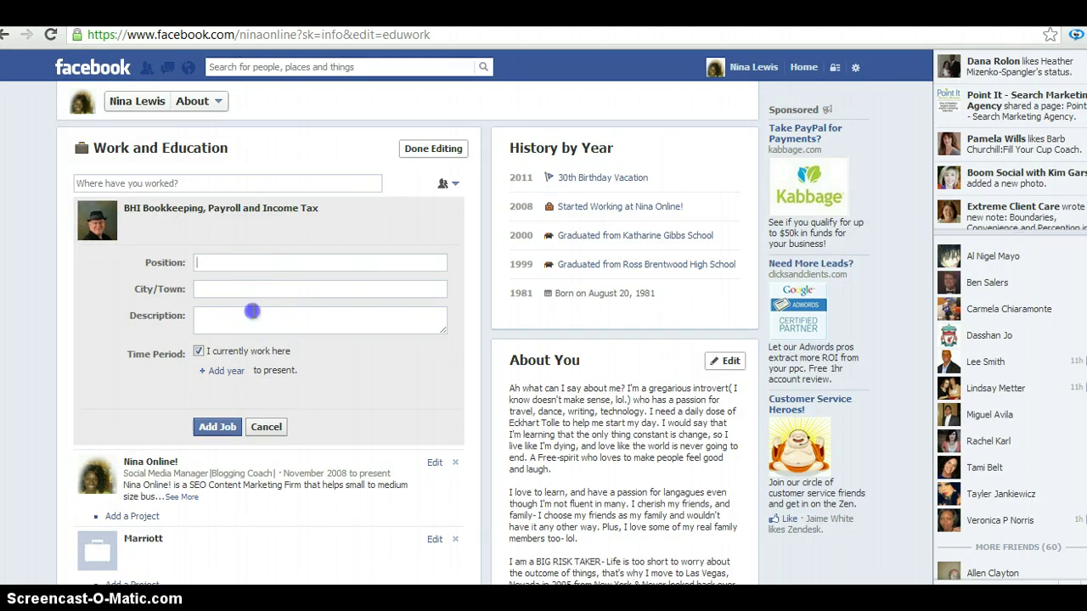
pyautogui.click(215, 429)
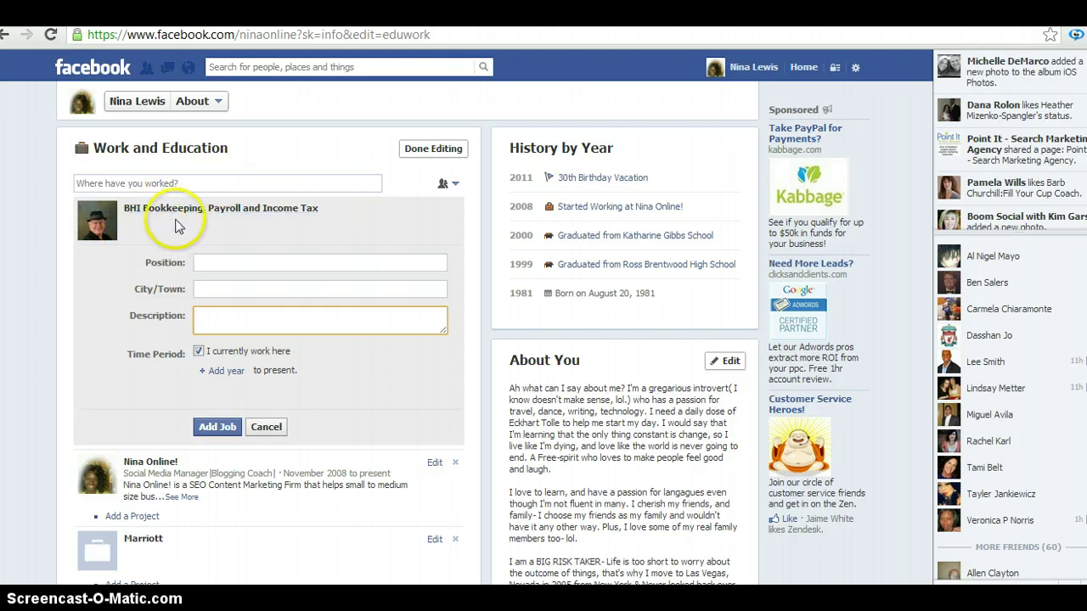
pyautogui.click(173, 182)
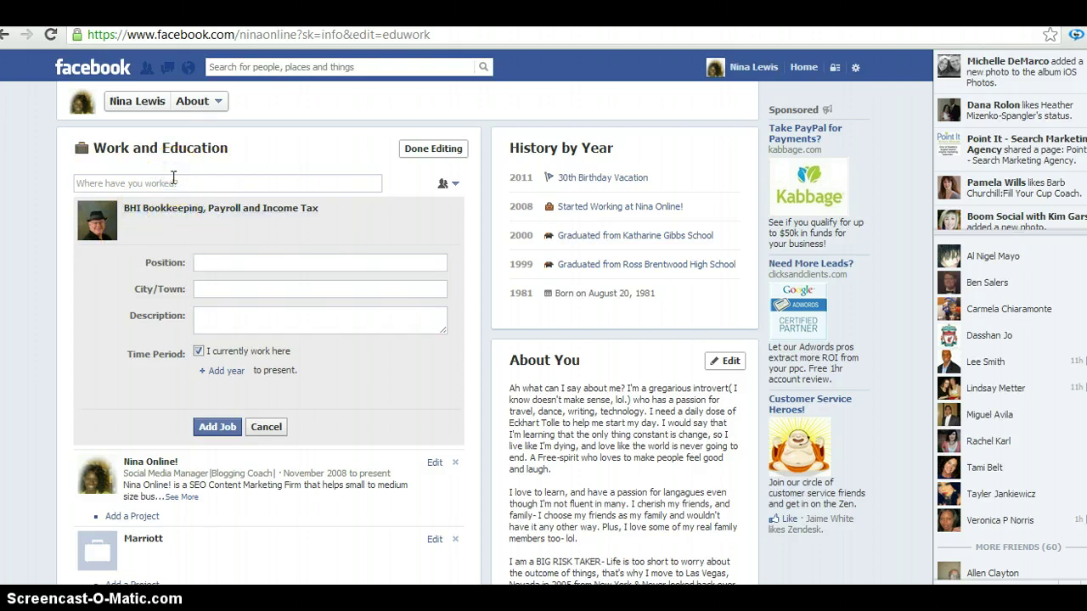
pyautogui.write('th')
pyautogui.press('BackSpace')
pyautogui.press('BackSpace')
pyautogui.write('the cl')
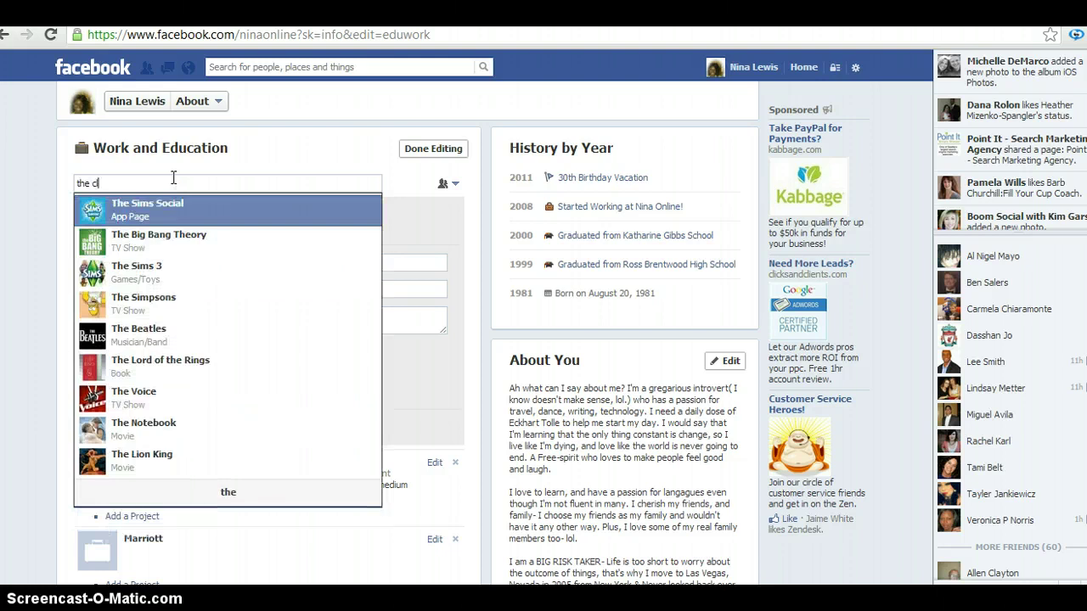
pyautogui.write('utter th')
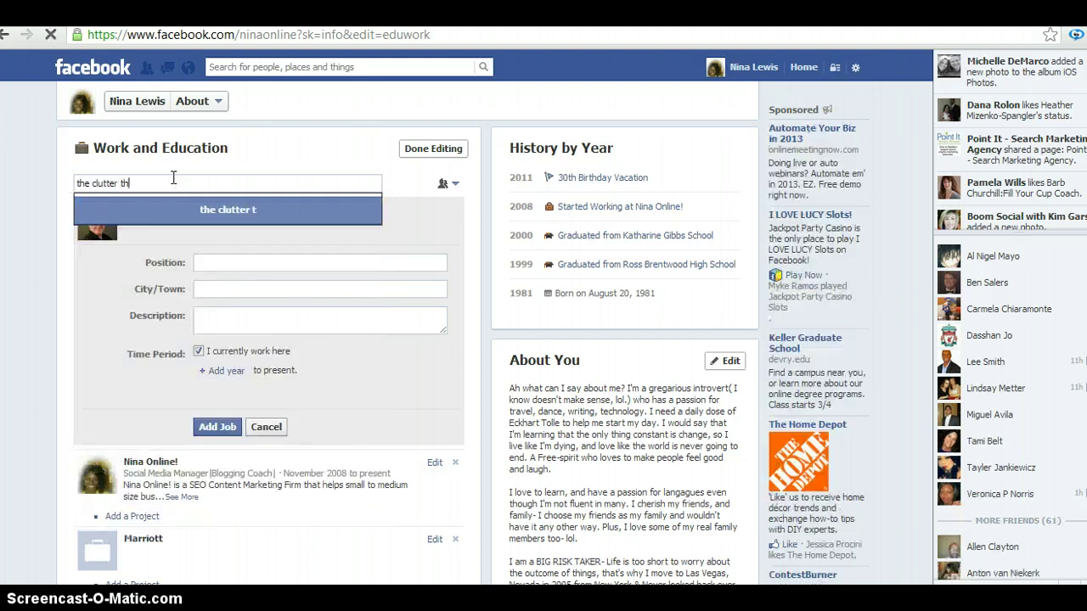
pyautogui.write('er')
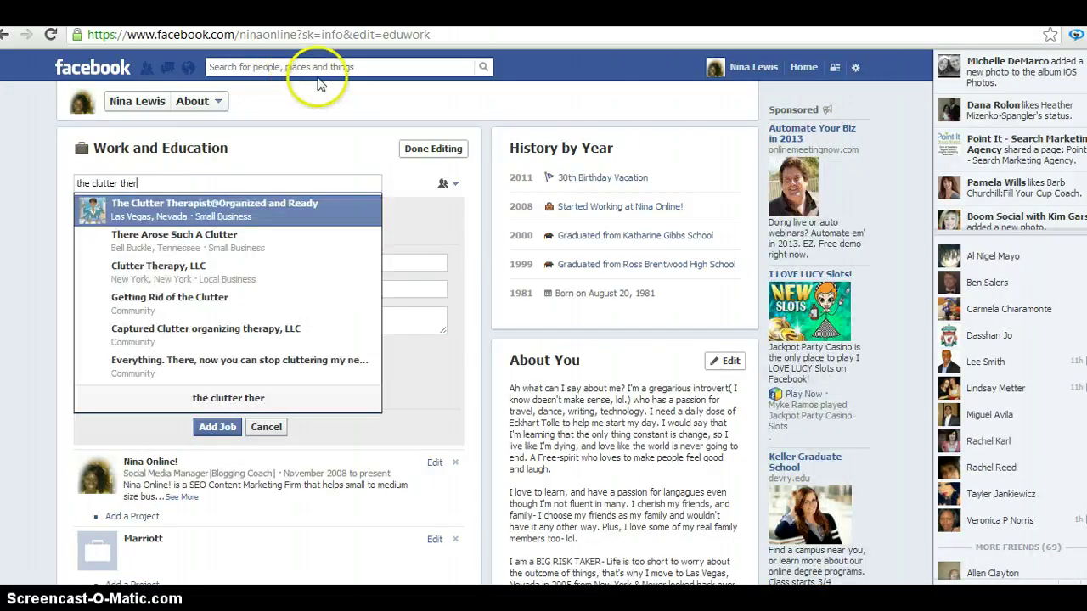
pyautogui.click(310, 35)
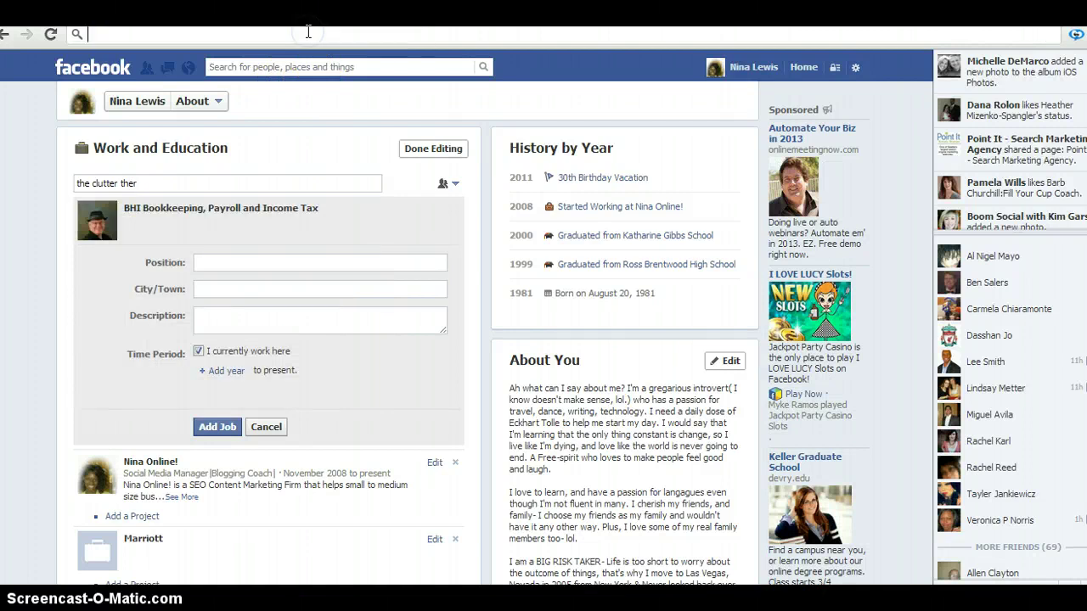
pyautogui.write('www.facebook.co')
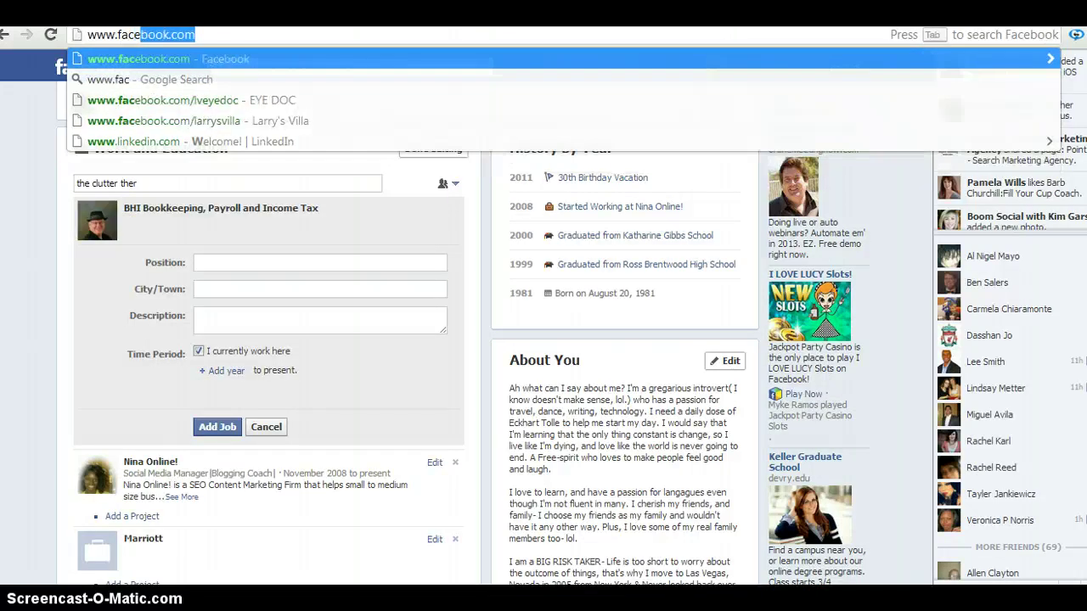
pyautogui.write('m/s')
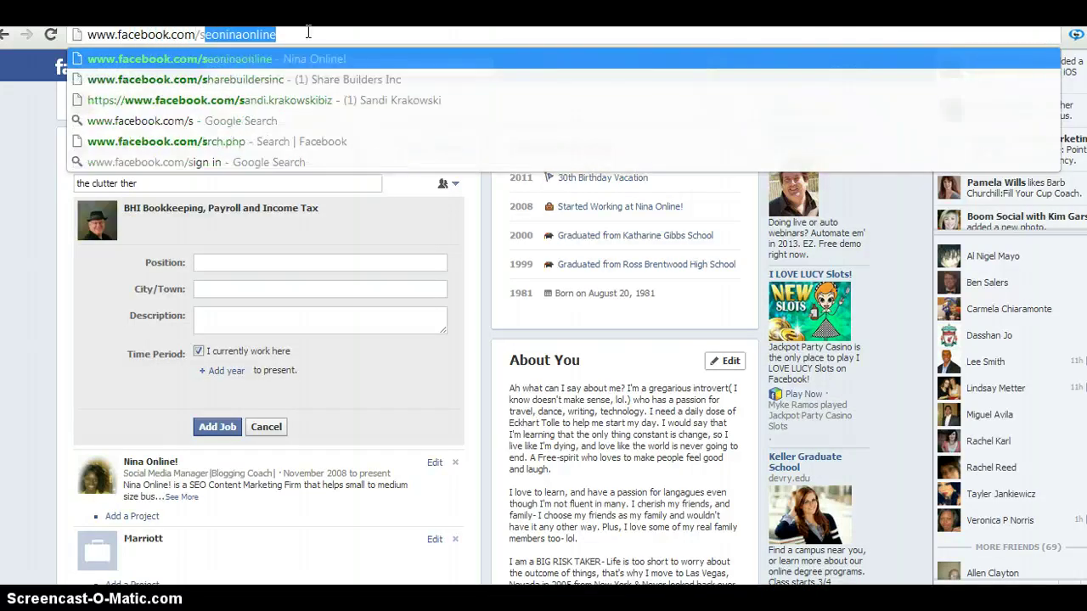
pyautogui.press('Return')
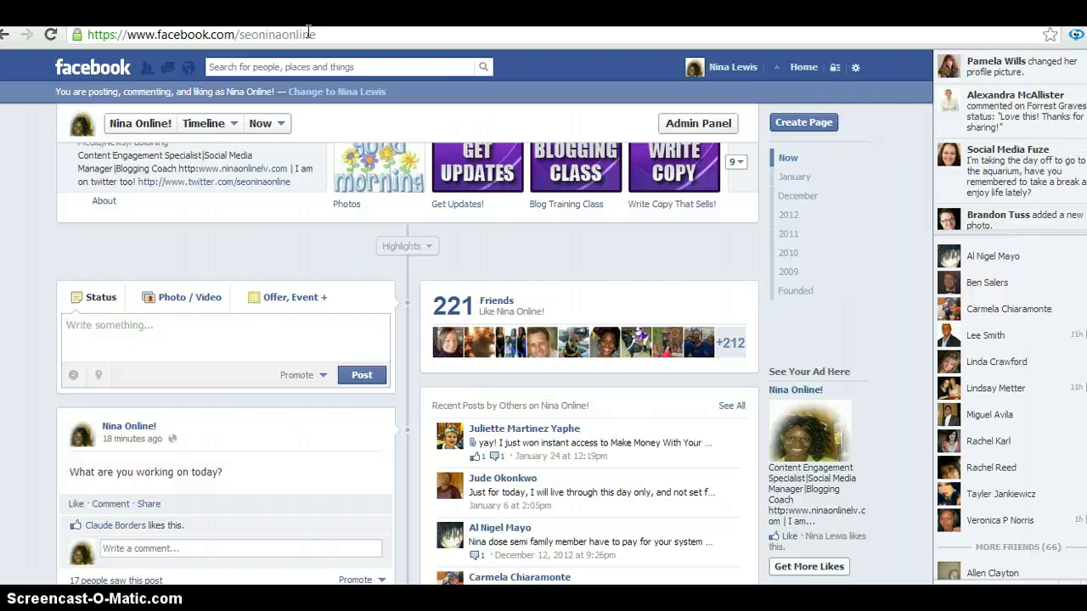
# Step: Change the address to facebook.com/ninaonline and load the personal profile
pyautogui.moveTo(316, 34); pyautogui.dragTo(244, 37)
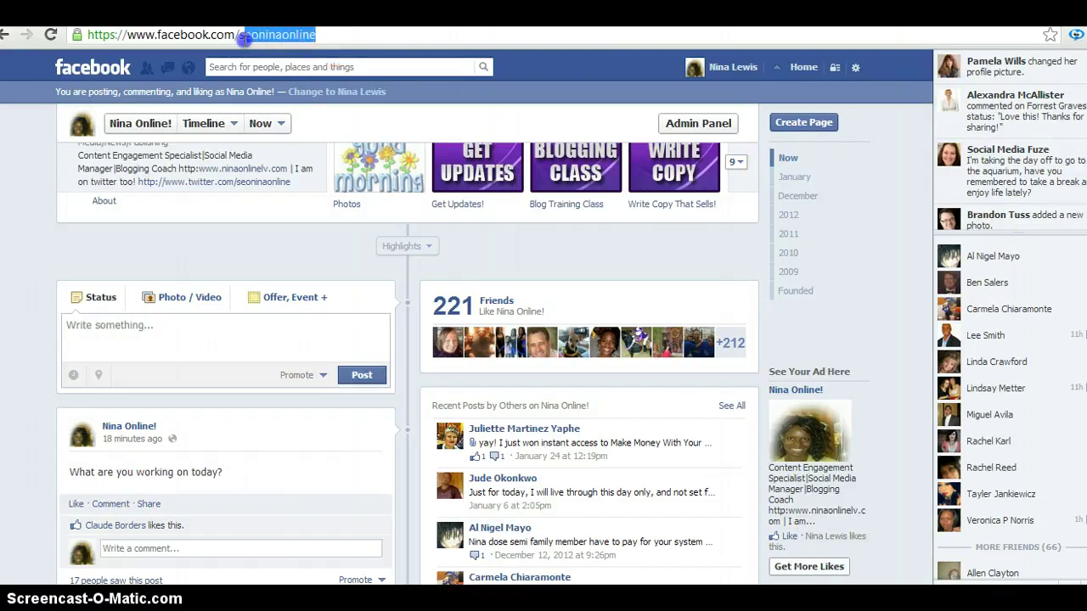
pyautogui.press('BackSpace')
pyautogui.write('ni')
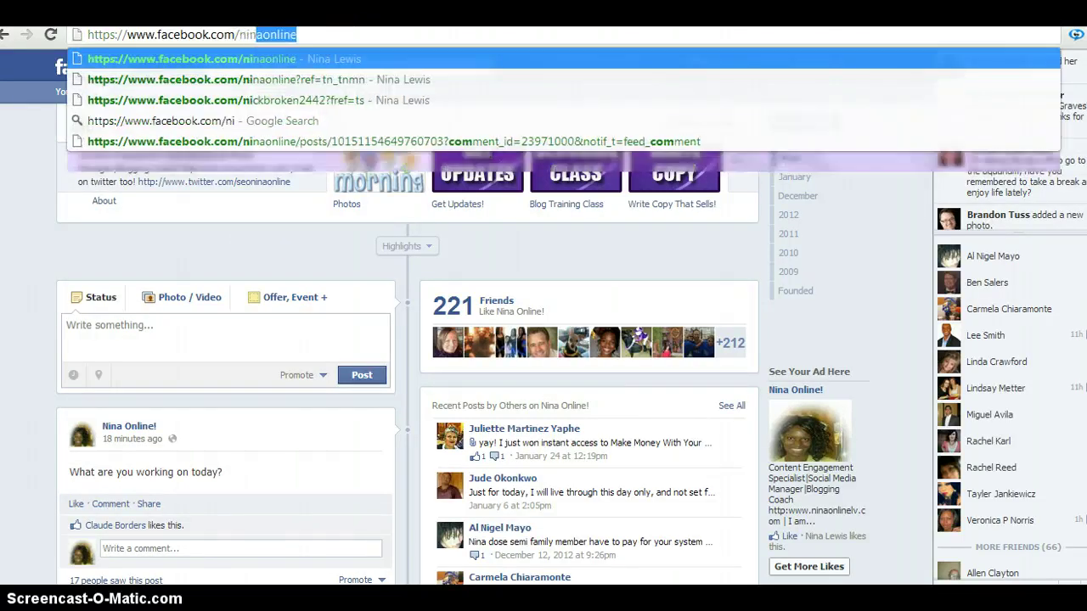
pyautogui.write('naonline')
pyautogui.press('Return')
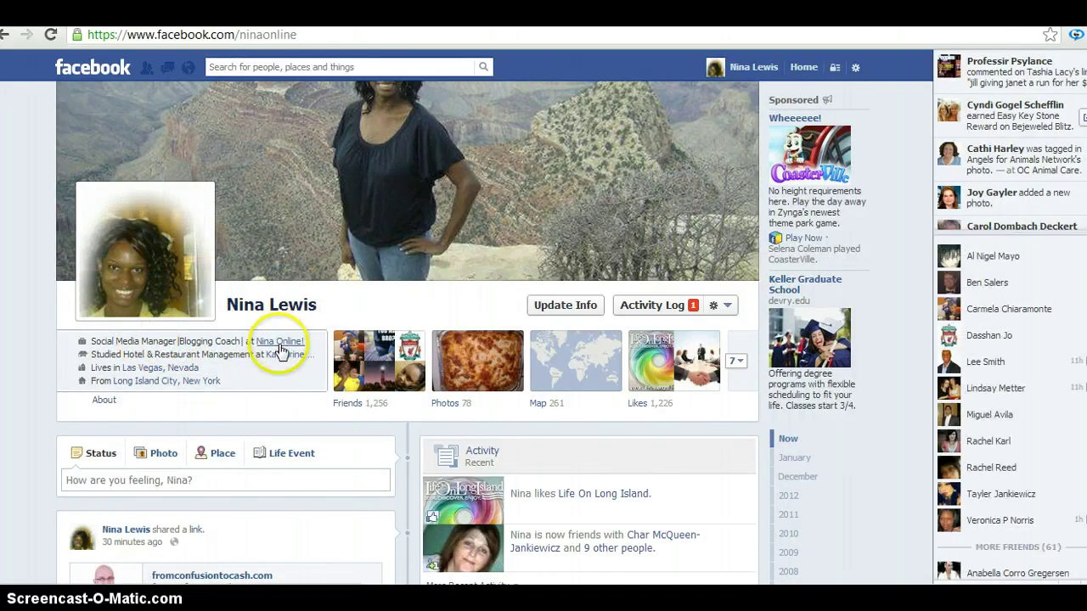
pyautogui.moveTo(286, 348)
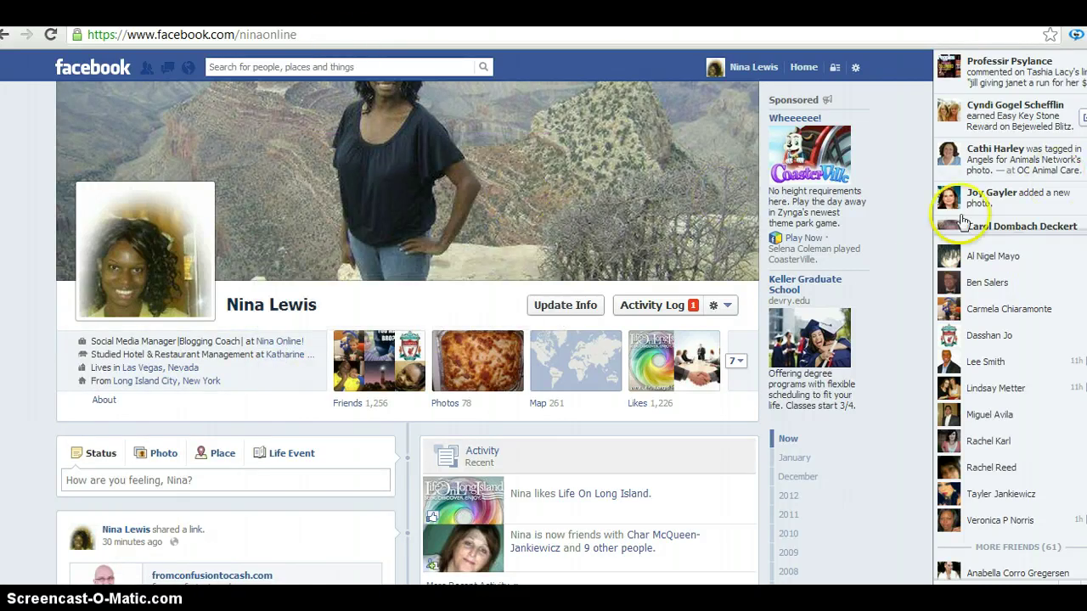
pyautogui.scroll(1, 407, 331)
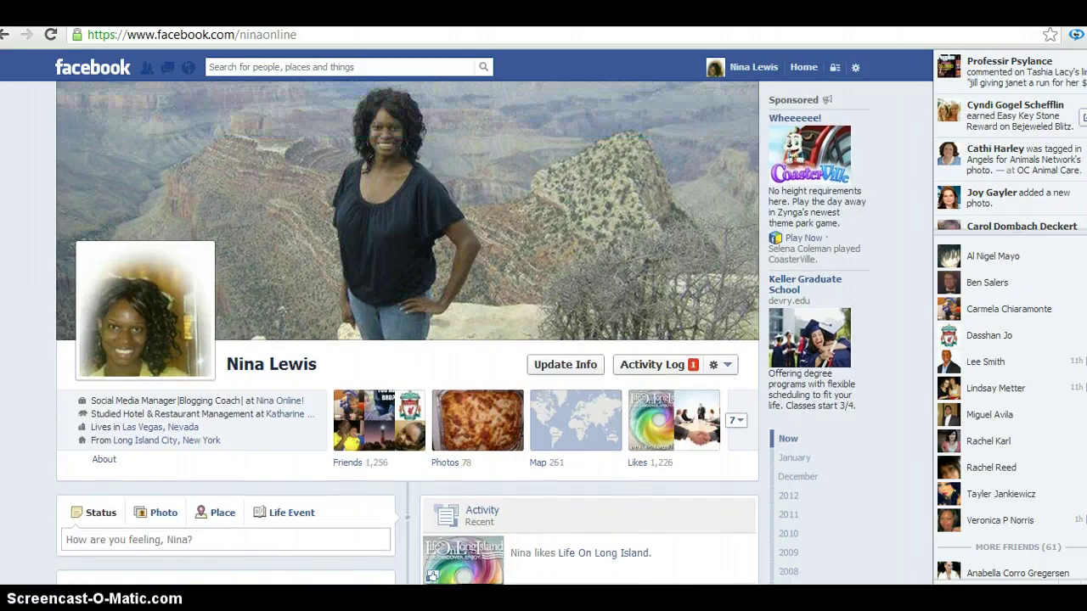